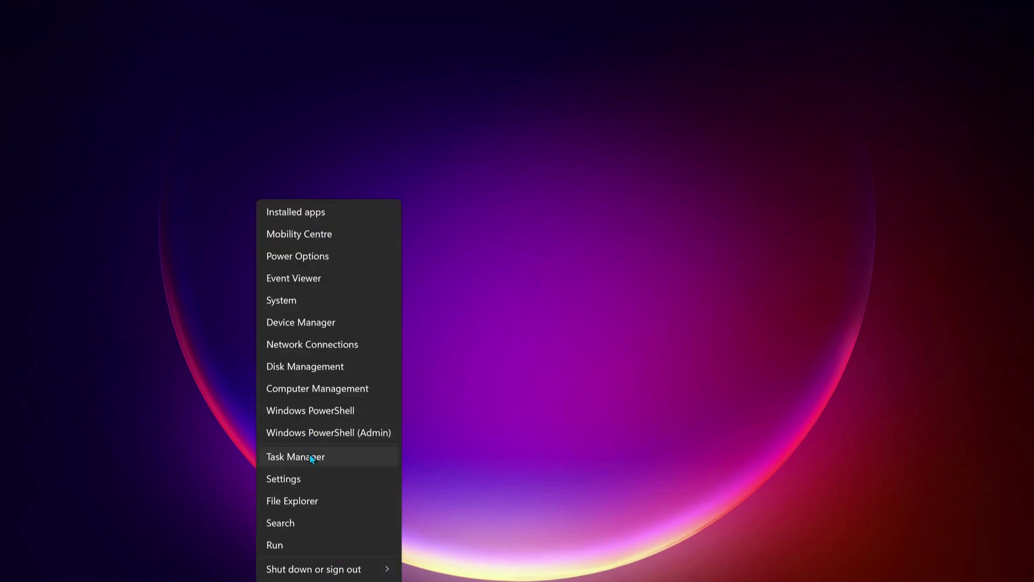
Step: Launch Avast Free Antivirus to its 'This computer is protected' status screen
{"action": "left_click", "coordinate": [309, 454]}
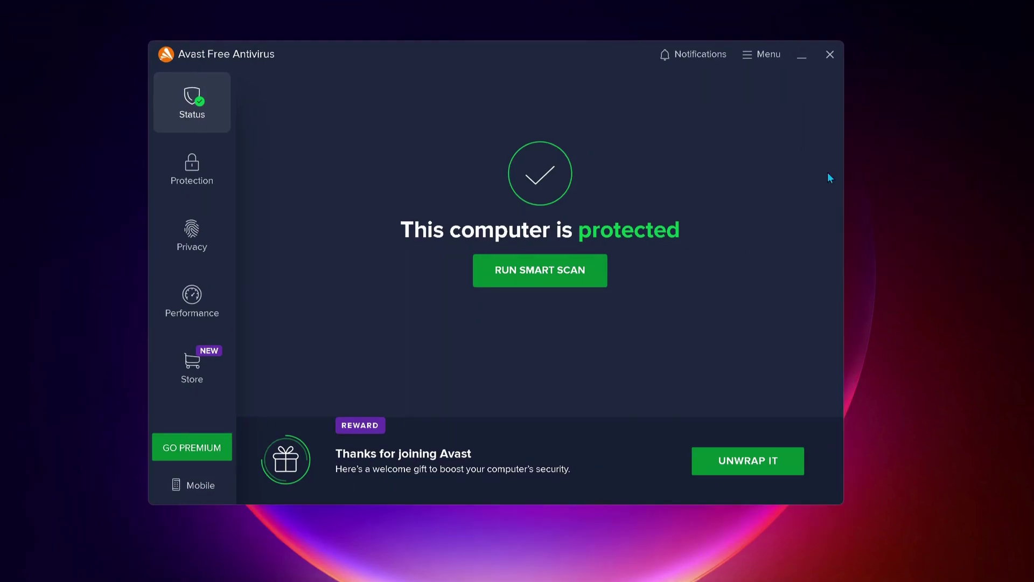
Step: Go to Avast Settings > General > Exceptions and start adding a new exception
{"action": "left_click", "coordinate": [755, 68]}
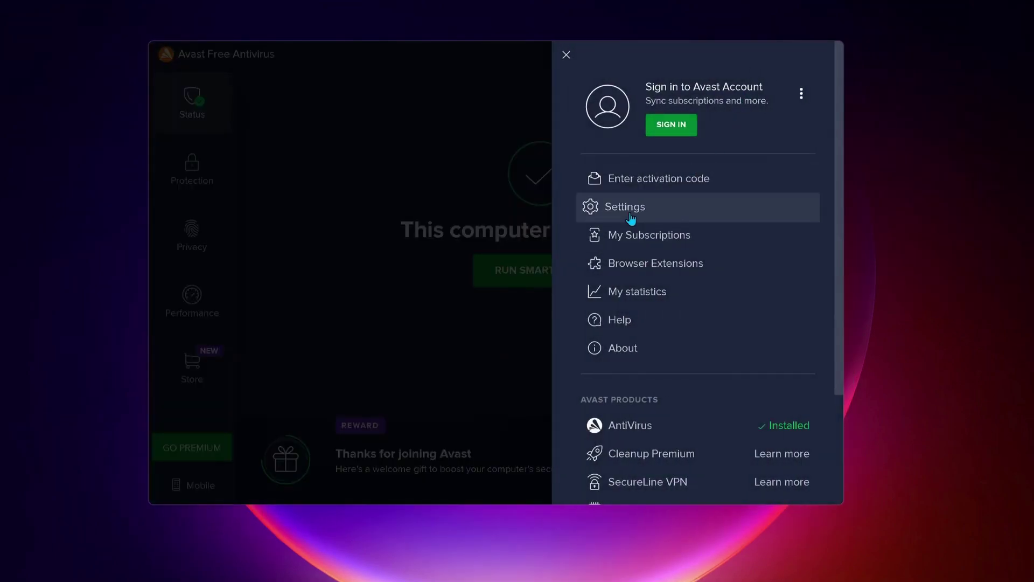
{"action": "left_click", "coordinate": [630, 215]}
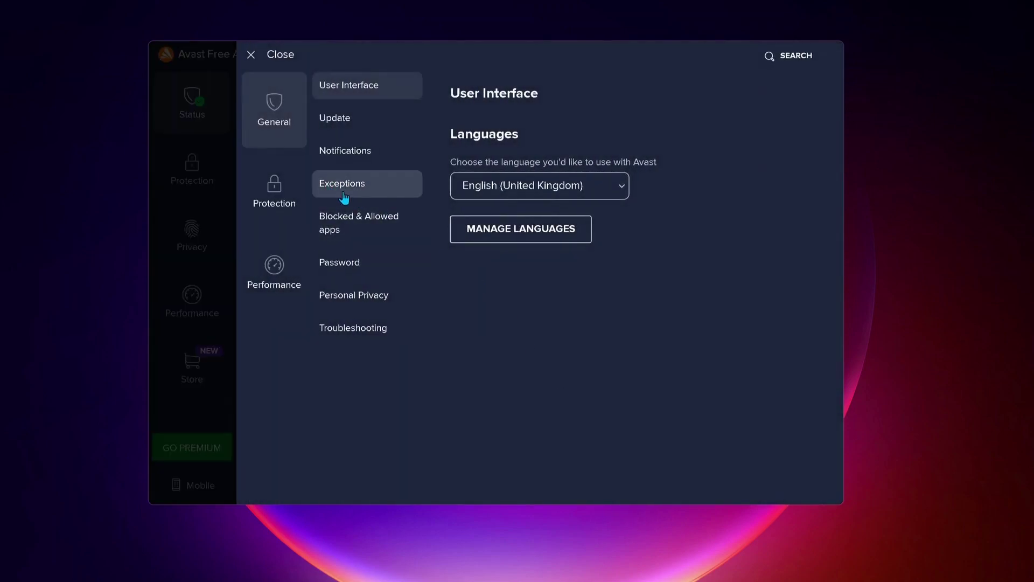
{"action": "left_click", "coordinate": [359, 192]}
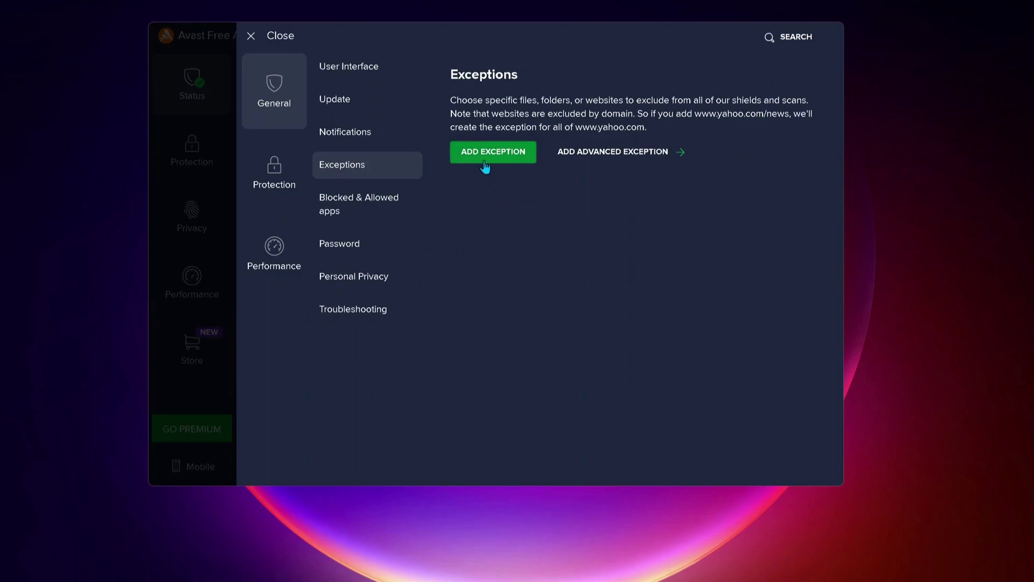
{"action": "left_click", "coordinate": [507, 163]}
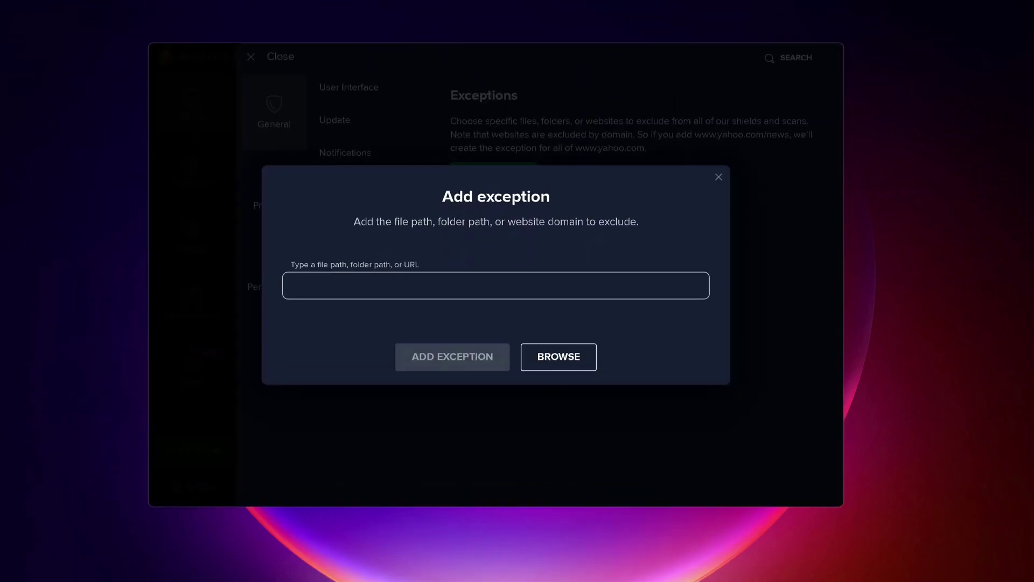
Step: Browse to C:\Riot Games\VALORANT\live\Engine\Binaries\Win64 in the exception file picker
{"action": "left_click", "coordinate": [546, 364]}
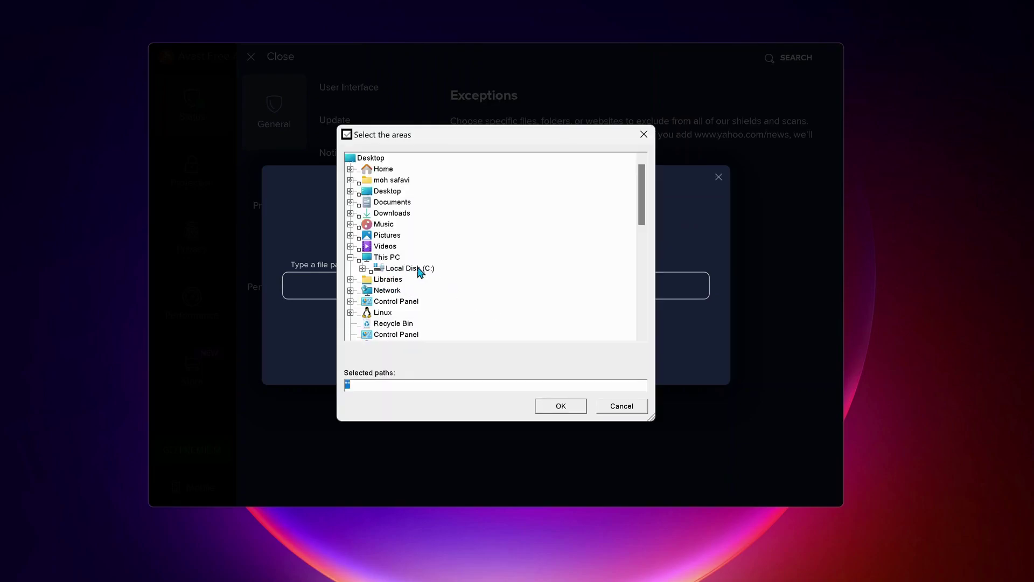
{"action": "double_click", "coordinate": [406, 269]}
{"action": "scroll", "coordinate": [548, 279], "scroll_direction": "down", "scroll_amount": 2}
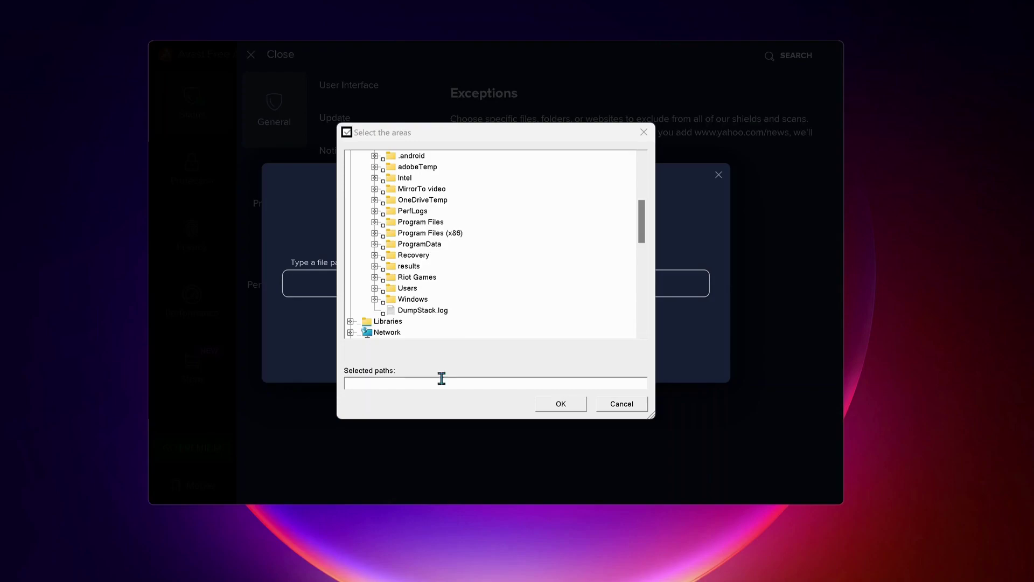
{"action": "double_click", "coordinate": [425, 278]}
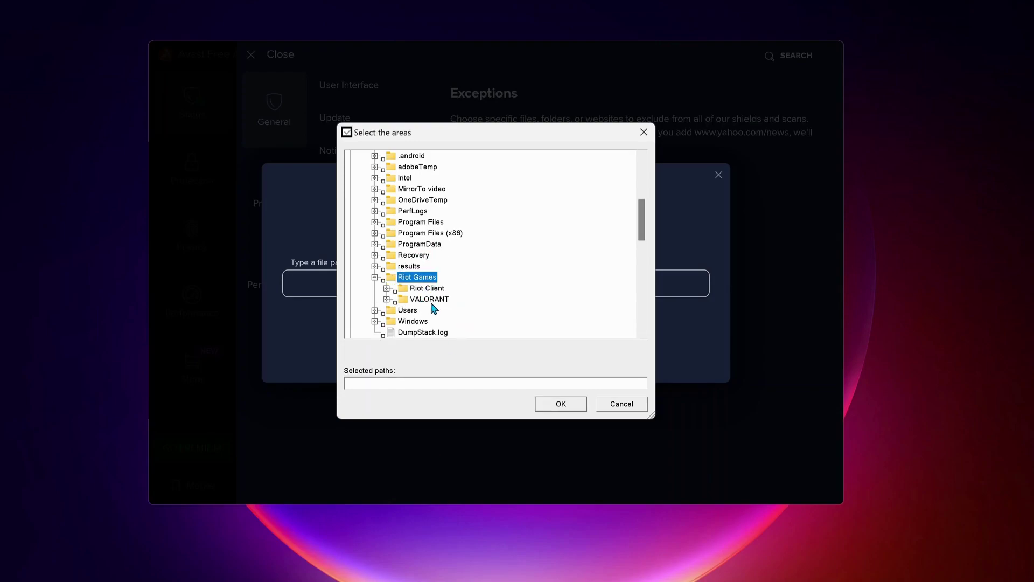
{"action": "double_click", "coordinate": [429, 300]}
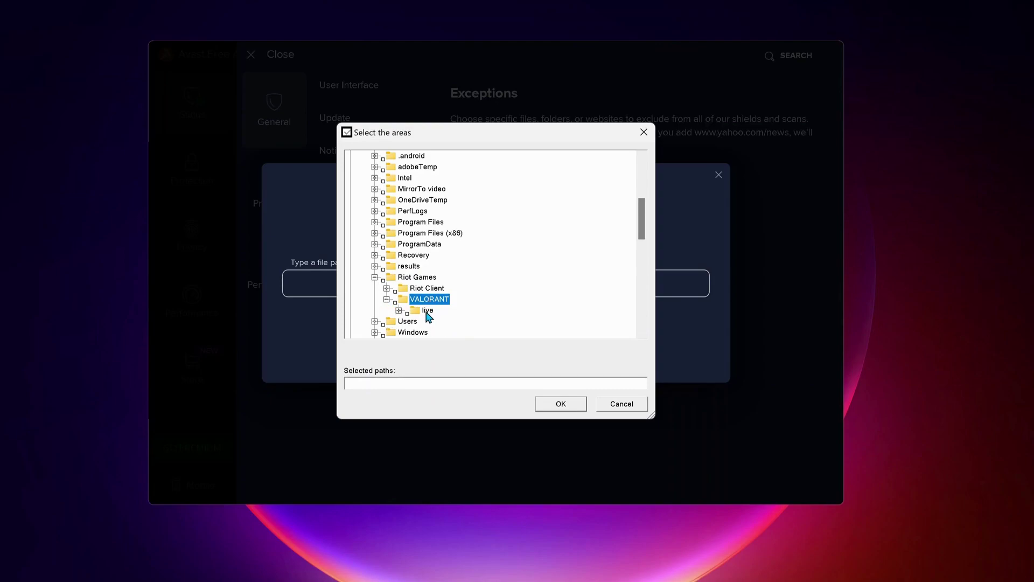
{"action": "double_click", "coordinate": [426, 310]}
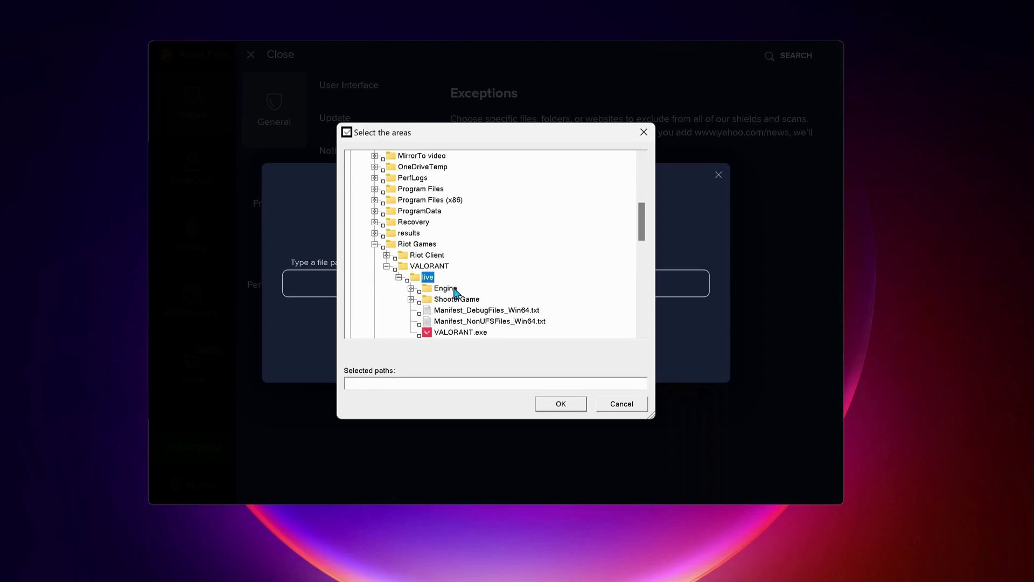
{"action": "double_click", "coordinate": [449, 289]}
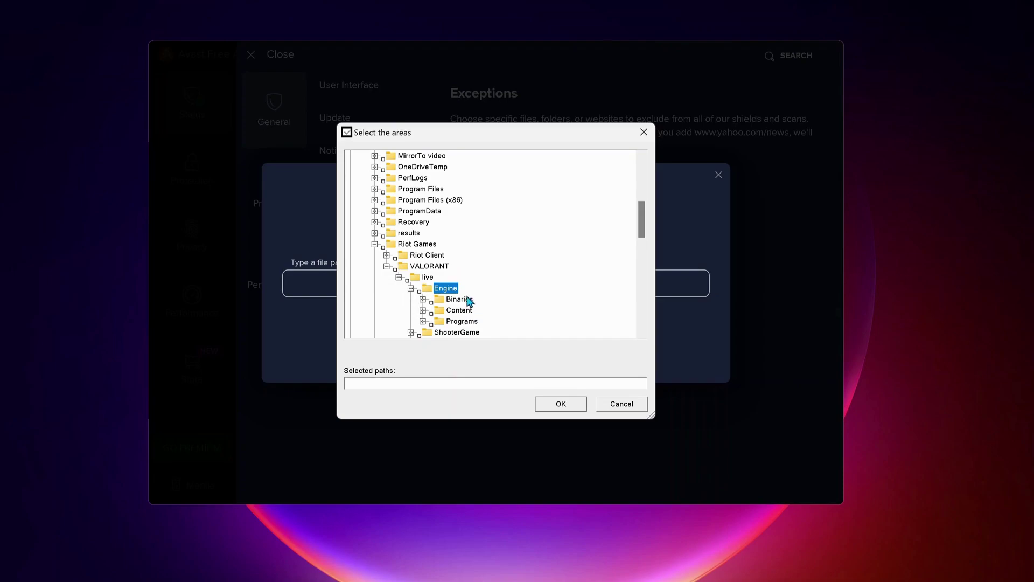
{"action": "double_click", "coordinate": [460, 300]}
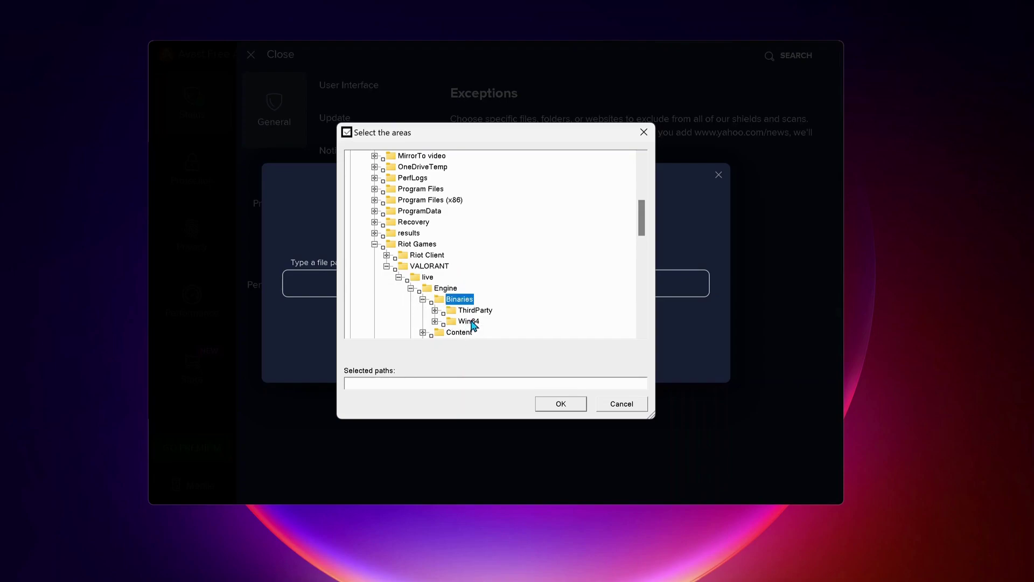
{"action": "double_click", "coordinate": [469, 322]}
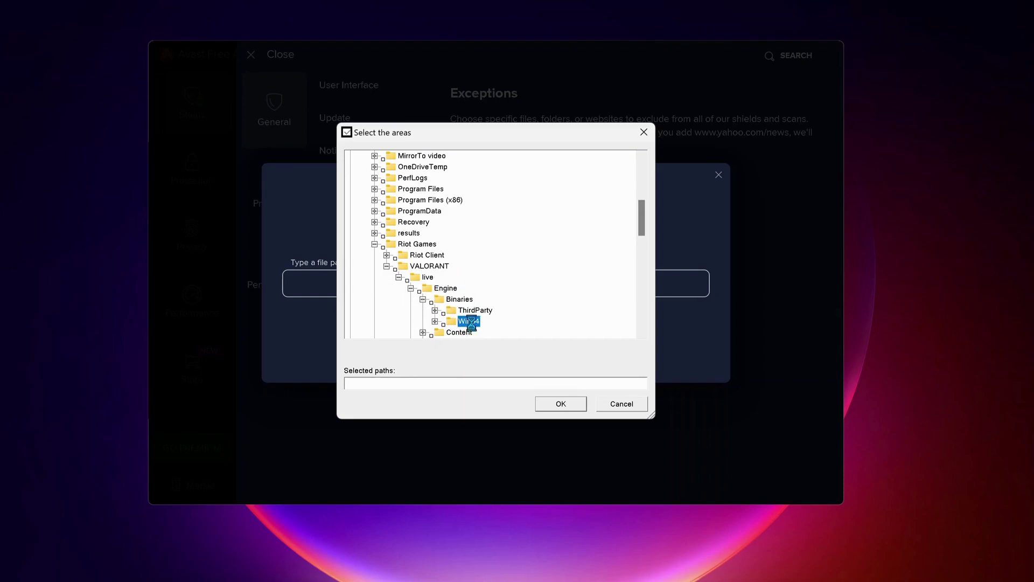
Step: Add UnrealCEFSubProcess.exe as an exception and close Avast's settings
{"action": "left_click", "coordinate": [720, 318]}
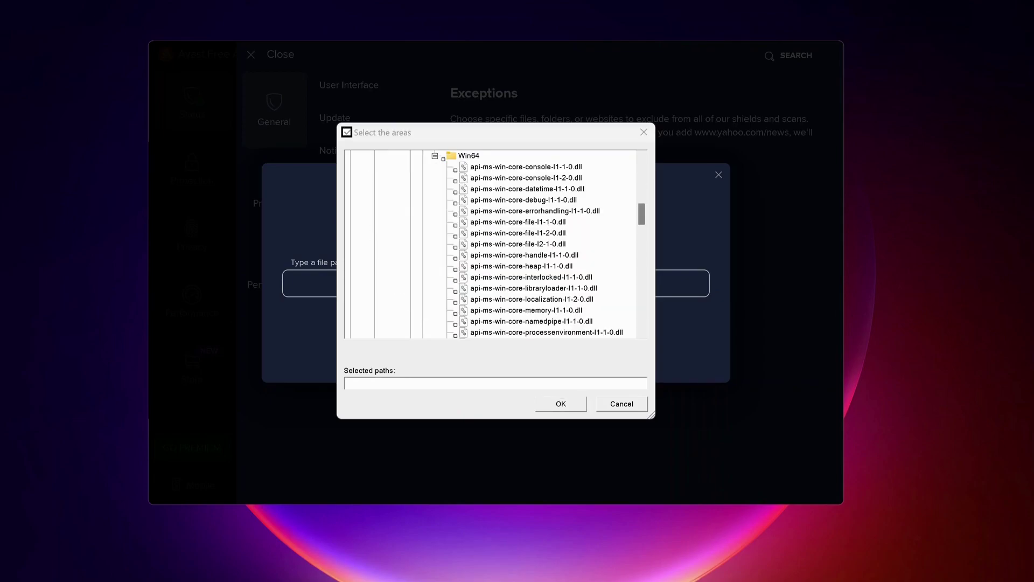
{"action": "left_click", "coordinate": [642, 204]}
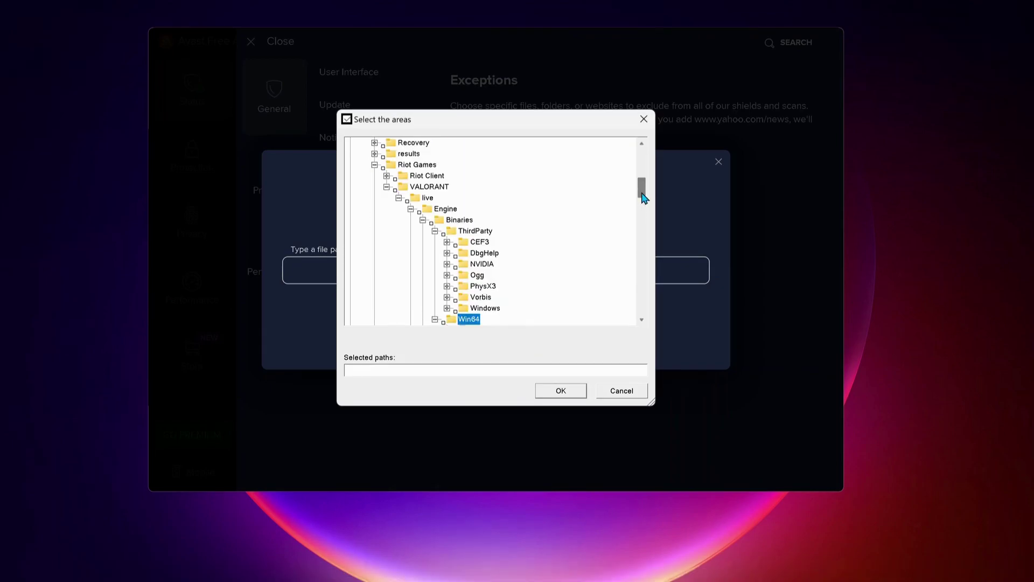
{"action": "left_click_drag", "start_coordinate": [645, 198], "coordinate": [643, 266]}
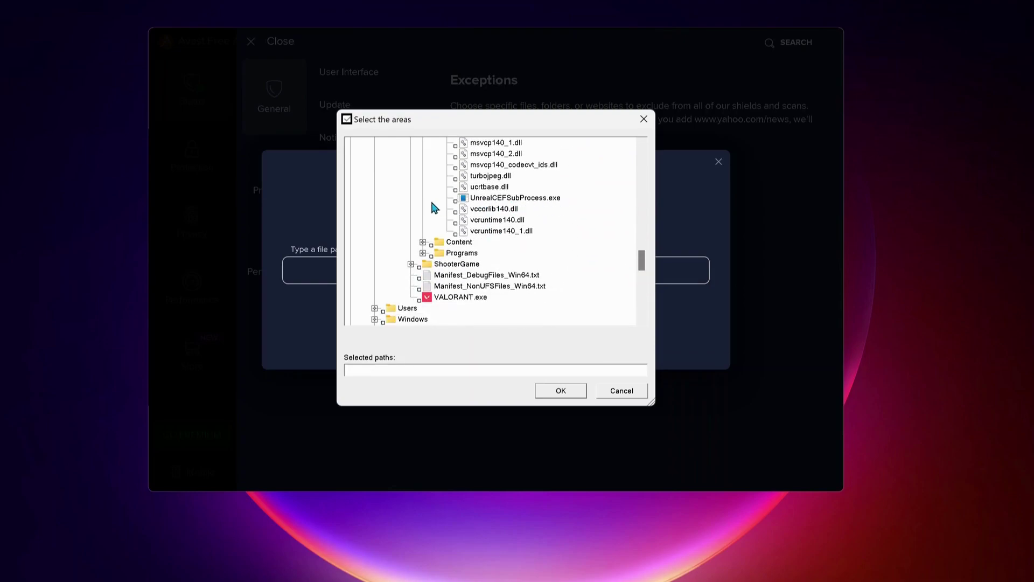
{"action": "left_click", "coordinate": [455, 200]}
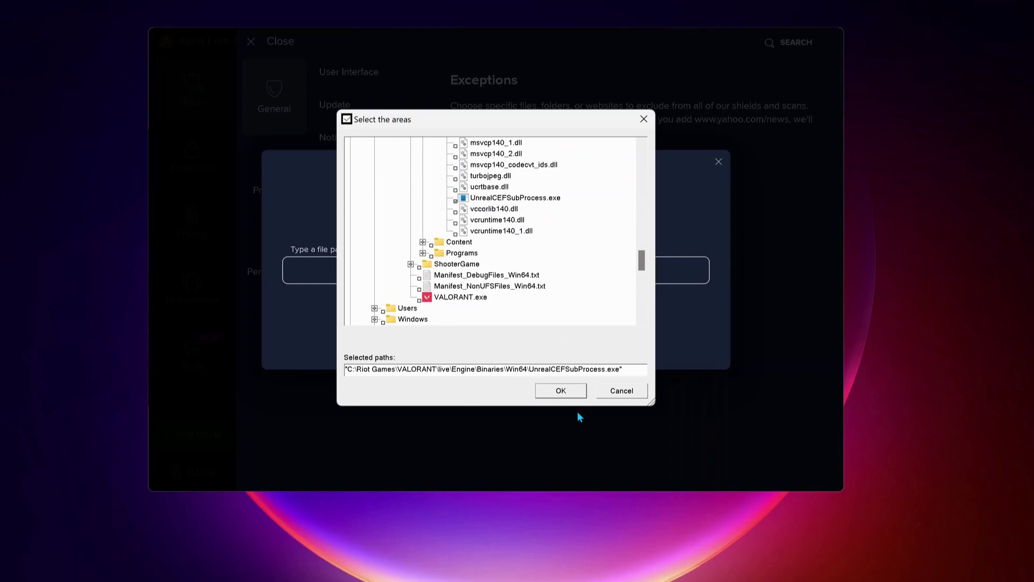
{"action": "left_click", "coordinate": [563, 391]}
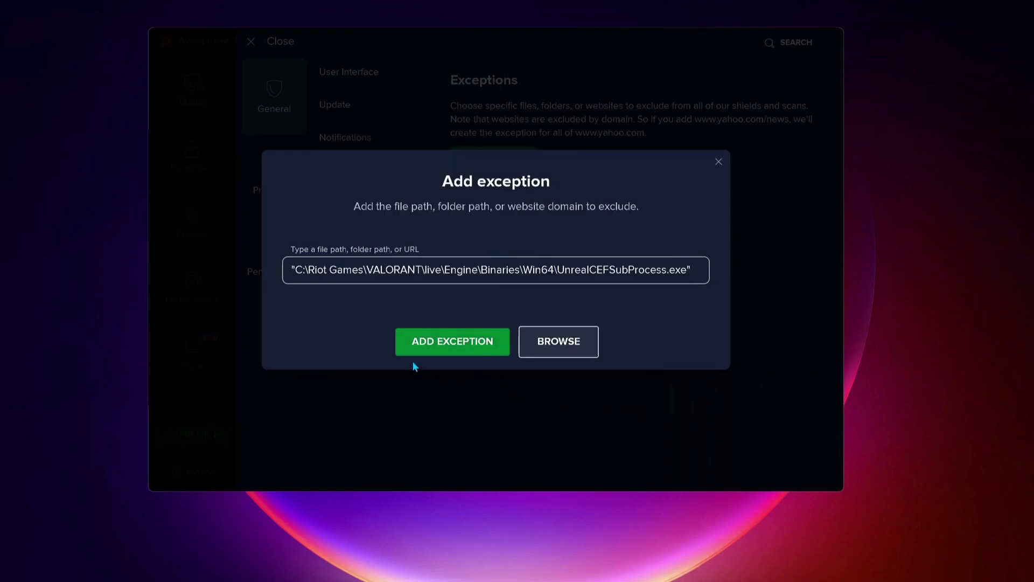
{"action": "left_click", "coordinate": [485, 349]}
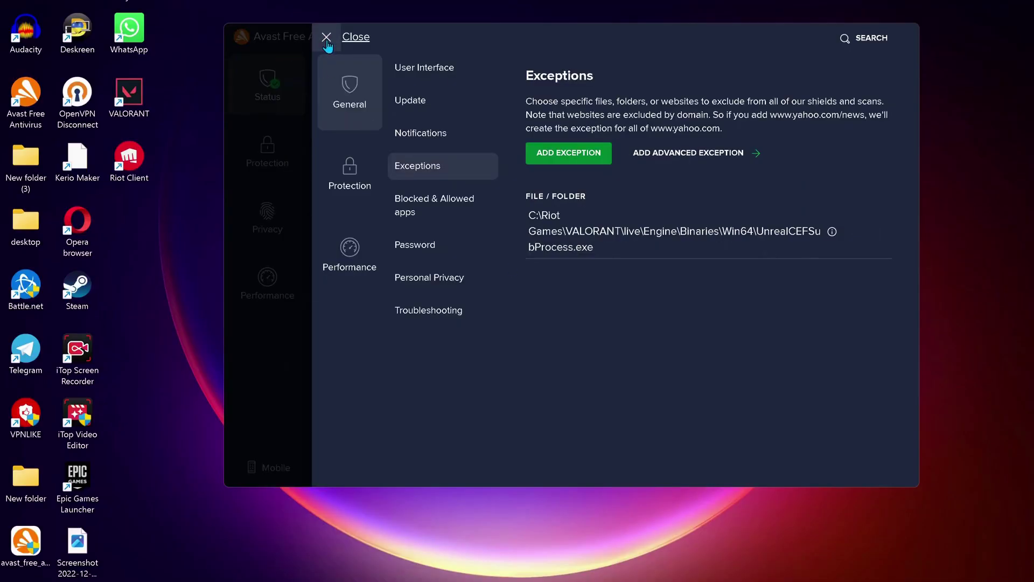
{"action": "left_click", "coordinate": [327, 44]}
Step: Untick Windows 8 compatibility mode in the VALORANT shortcut's properties and apply it
{"action": "left_click", "coordinate": [878, 38]}
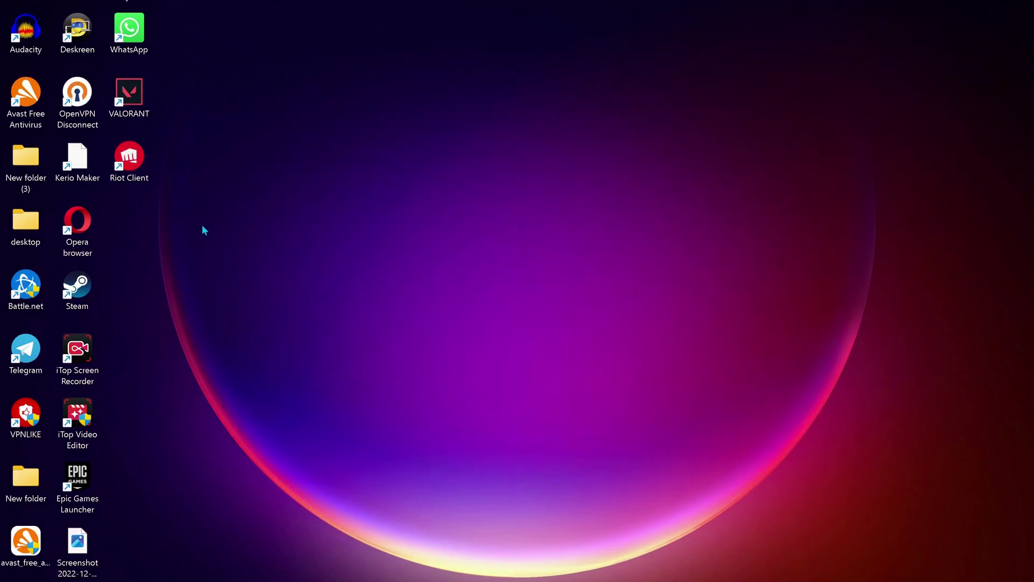
{"action": "right_click", "coordinate": [130, 109]}
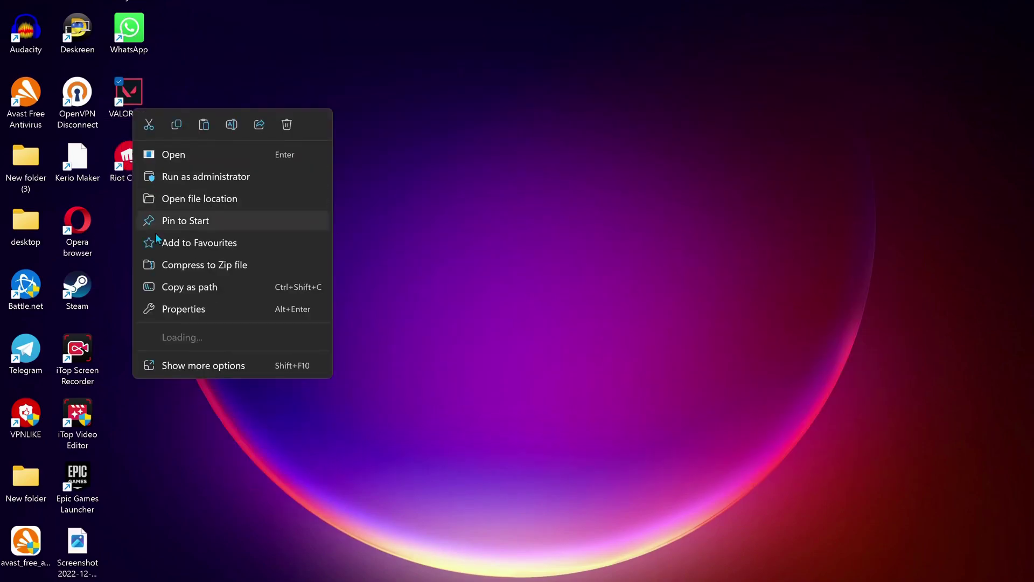
{"action": "left_click", "coordinate": [189, 309]}
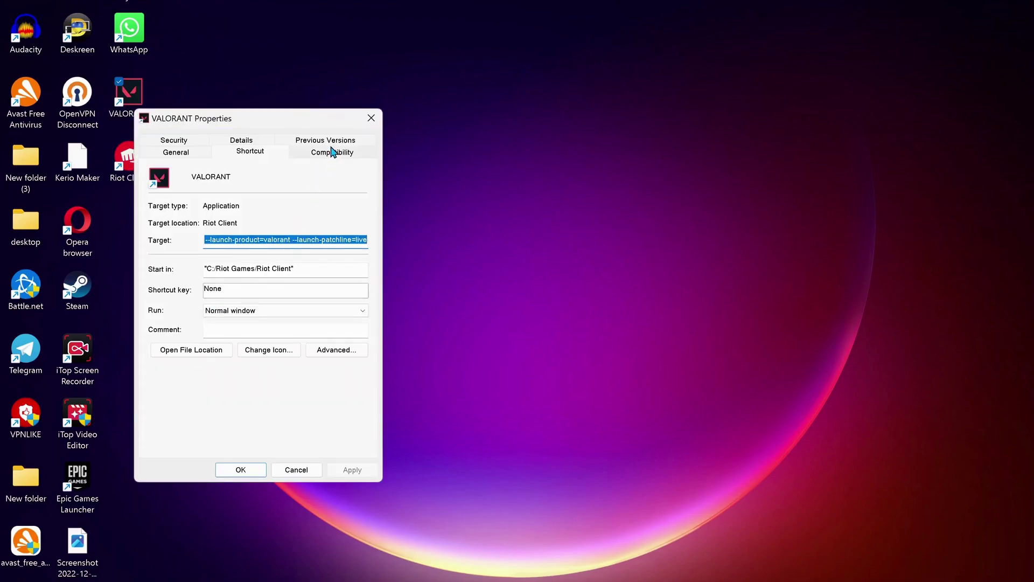
{"action": "left_click", "coordinate": [332, 151]}
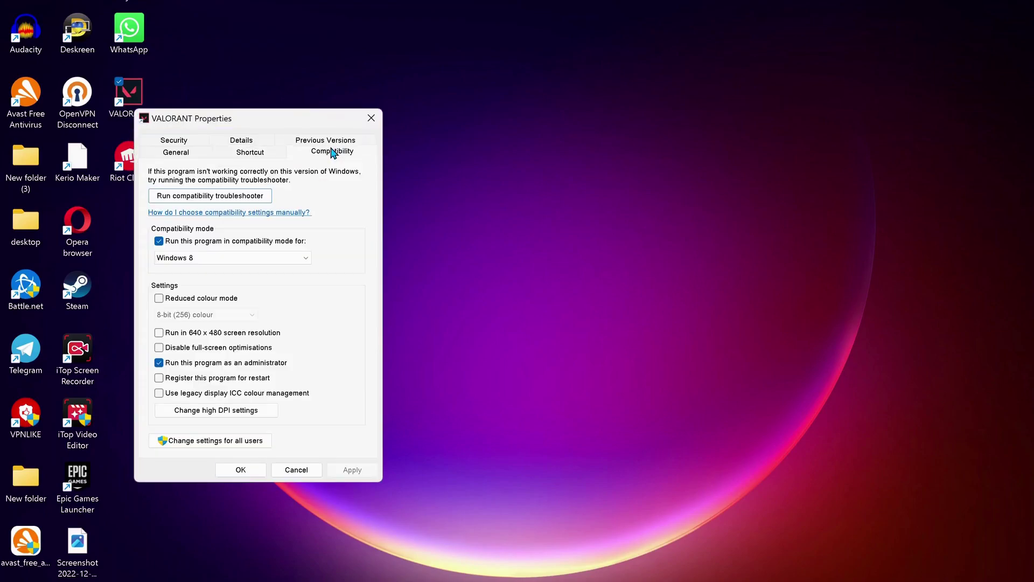
{"action": "left_click", "coordinate": [158, 243]}
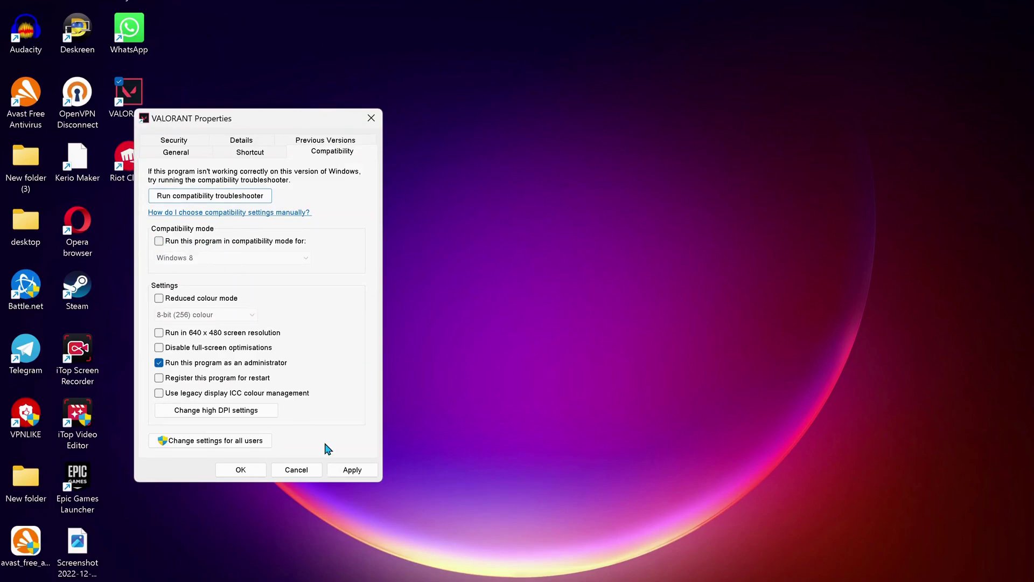
{"action": "left_click", "coordinate": [352, 469]}
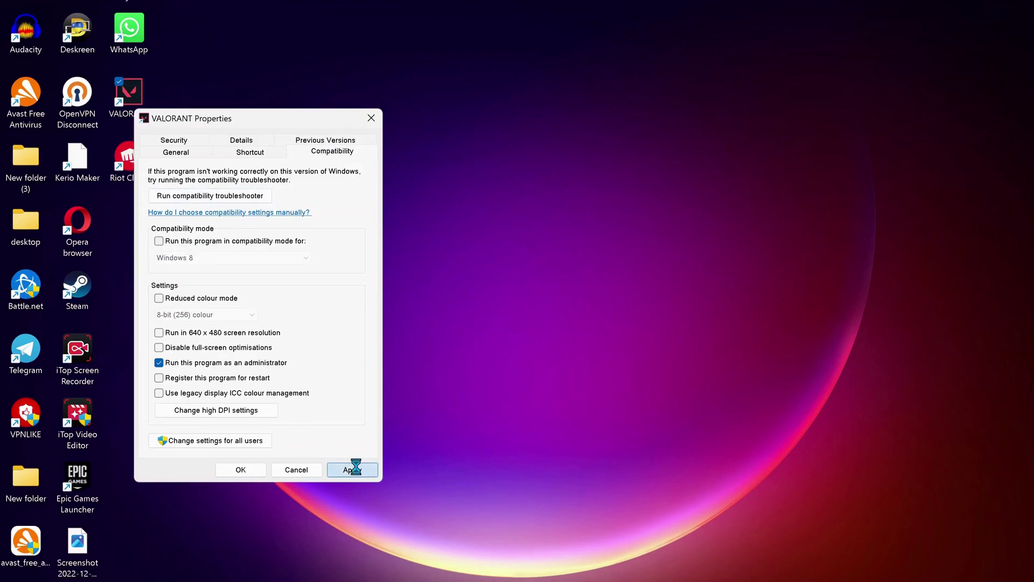
{"action": "left_click", "coordinate": [241, 470]}
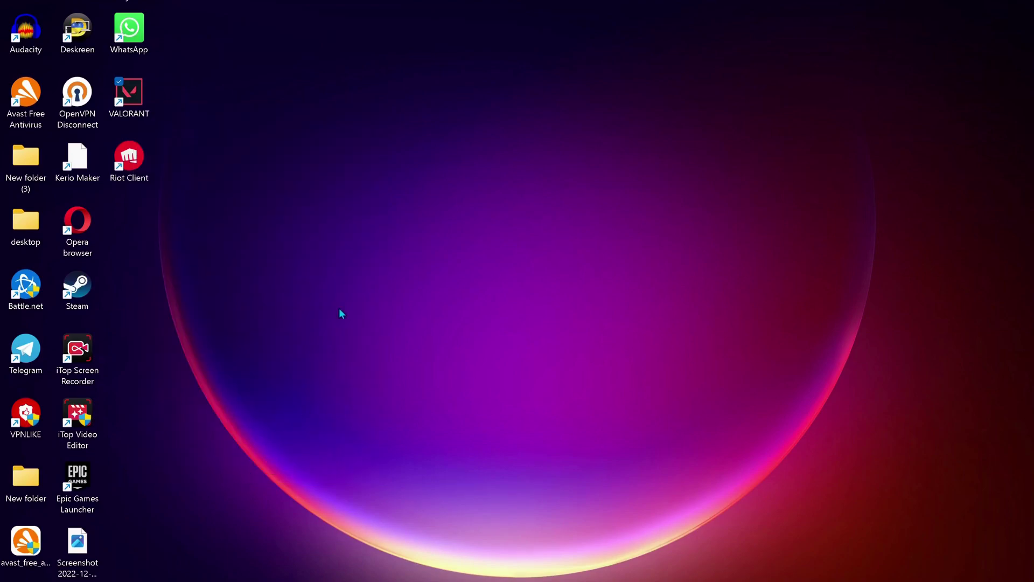
Step: Run NCPA.CPL from the Run box to open Network Connections
{"action": "left_click", "coordinate": [260, 235]}
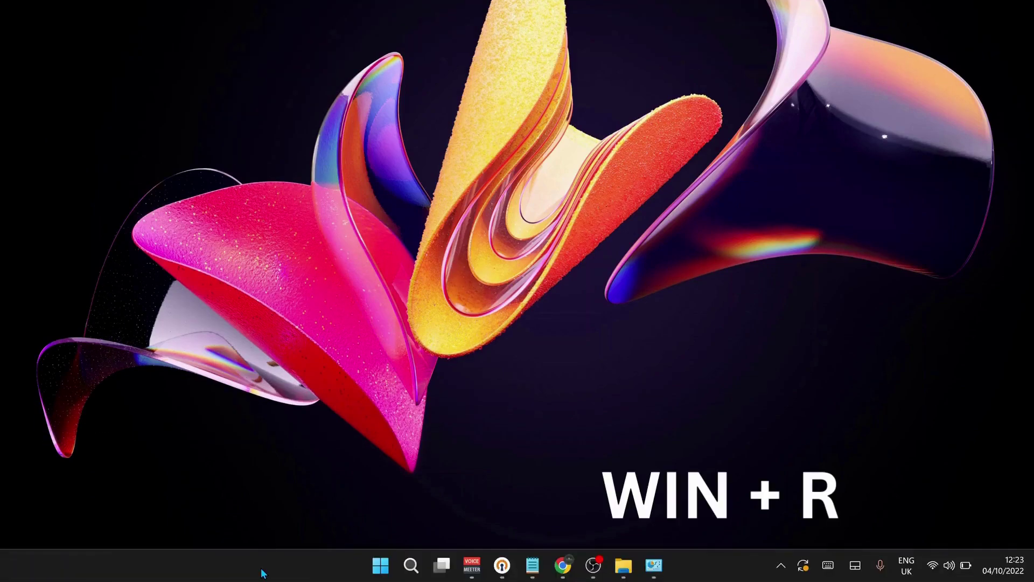
{"action": "key", "text": "super+r"}
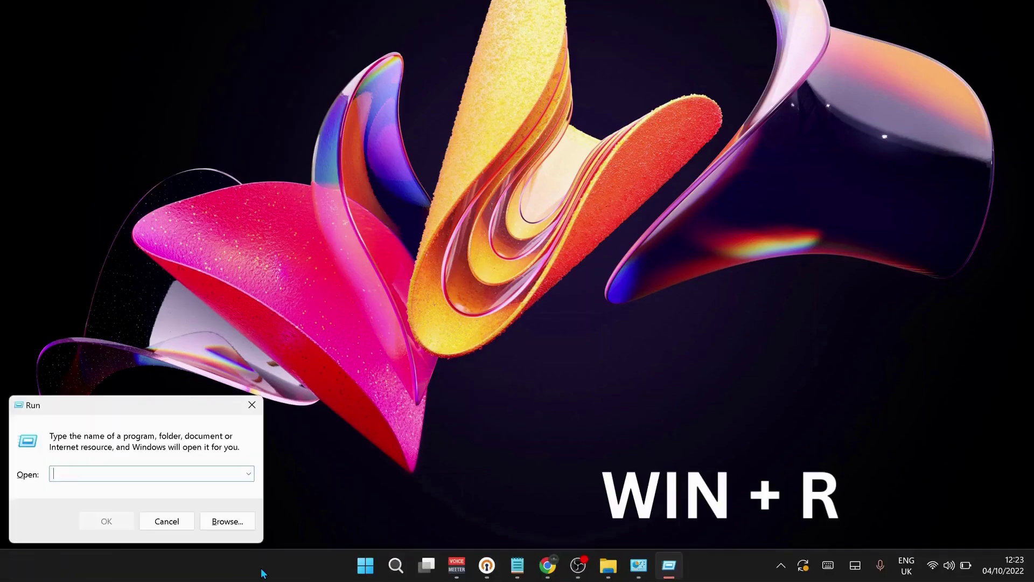
{"action": "left_click_drag", "start_coordinate": [204, 417], "coordinate": [579, 279]}
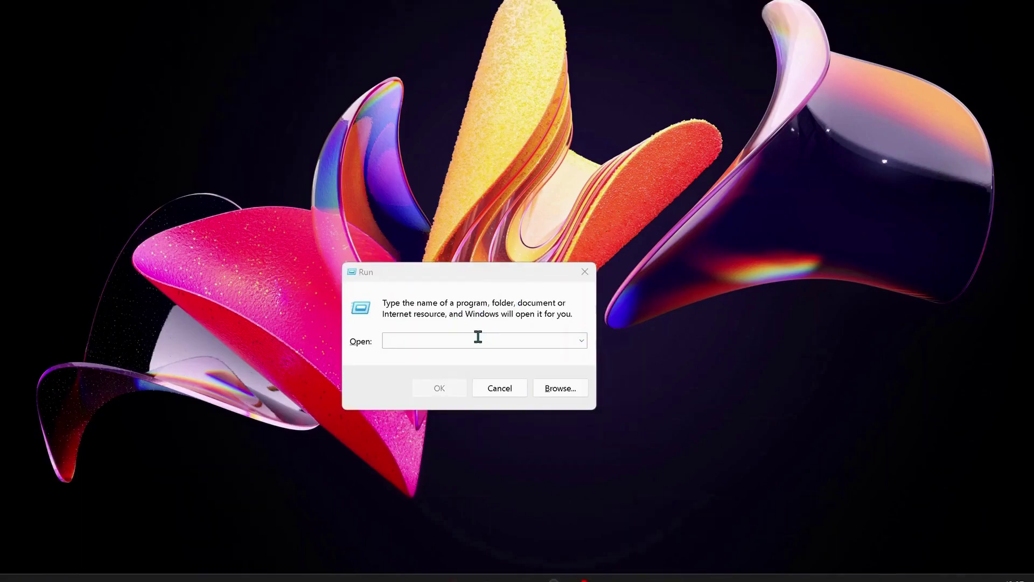
{"action": "left_click", "coordinate": [519, 336]}
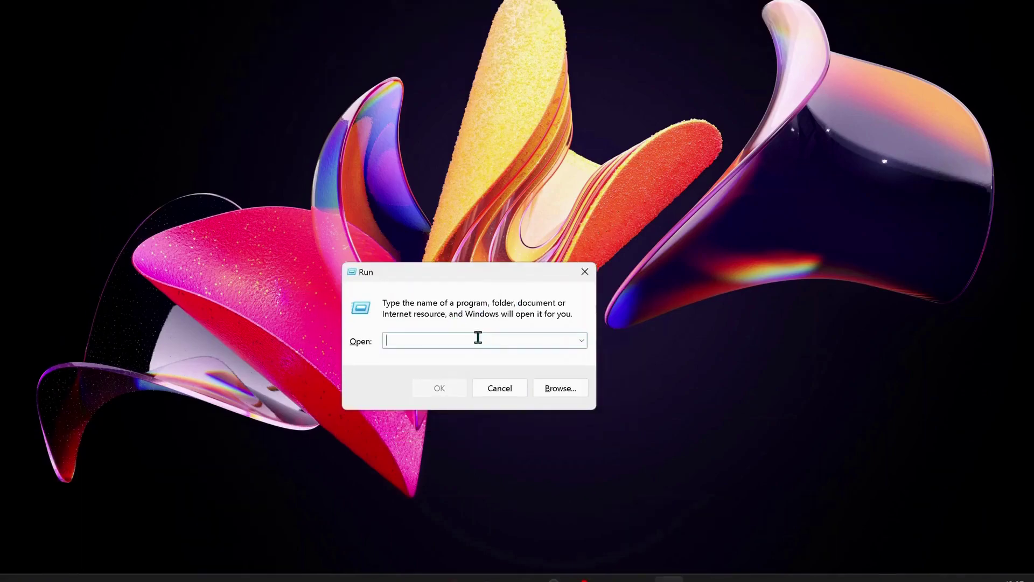
{"action": "type", "text": "NCPA.CPL"}
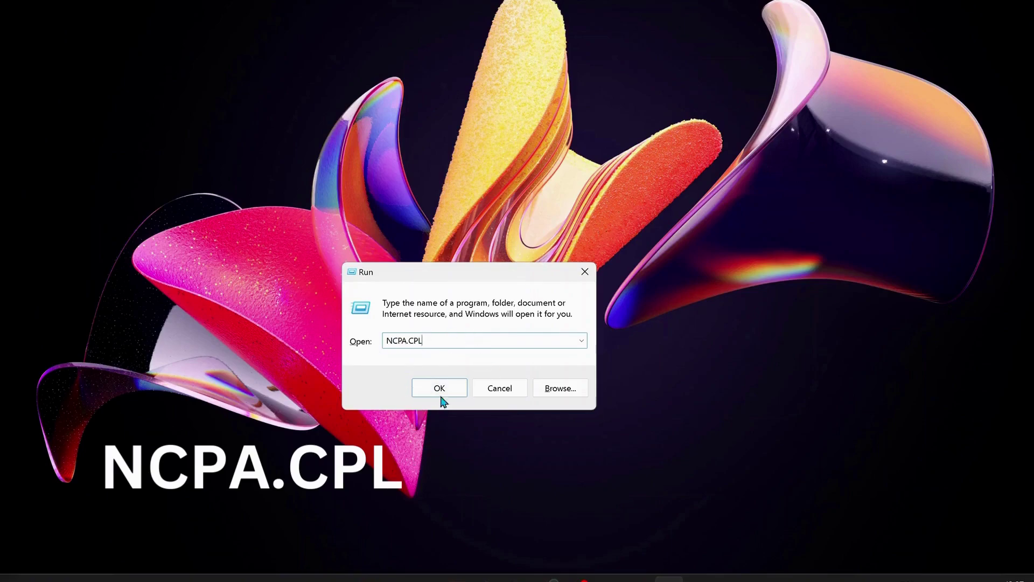
{"action": "left_click", "coordinate": [432, 388]}
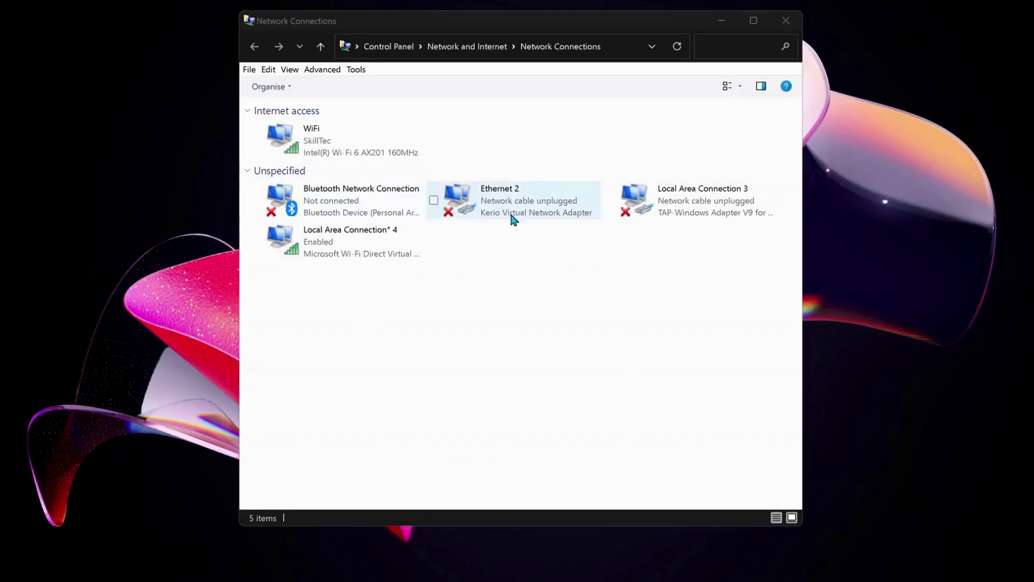
Step: Open the WiFi adapter's Internet Protocol Version 4 (TCP/IPv4) properties
{"action": "left_click", "coordinate": [340, 149]}
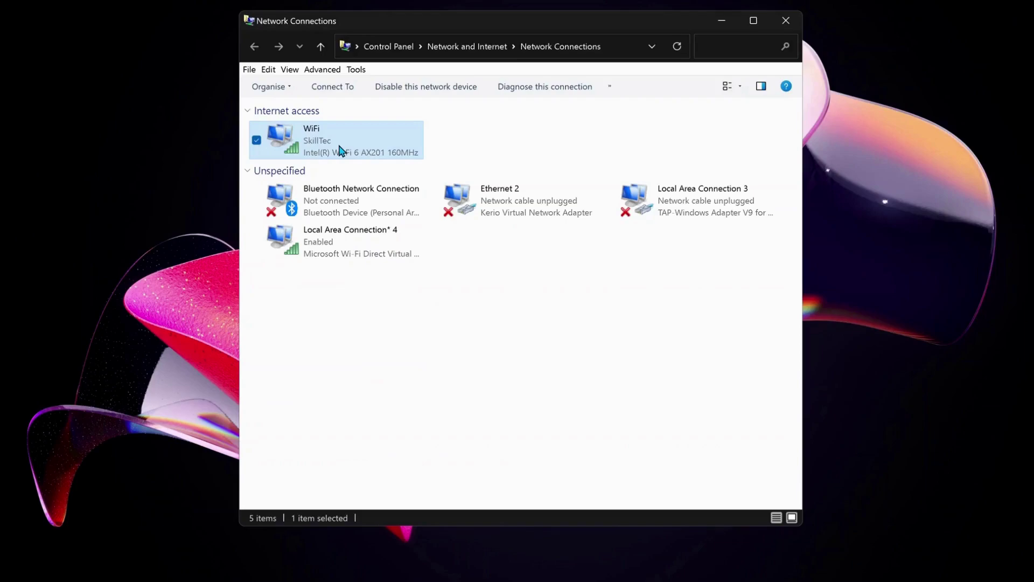
{"action": "right_click", "coordinate": [339, 150]}
{"action": "left_click", "coordinate": [386, 297]}
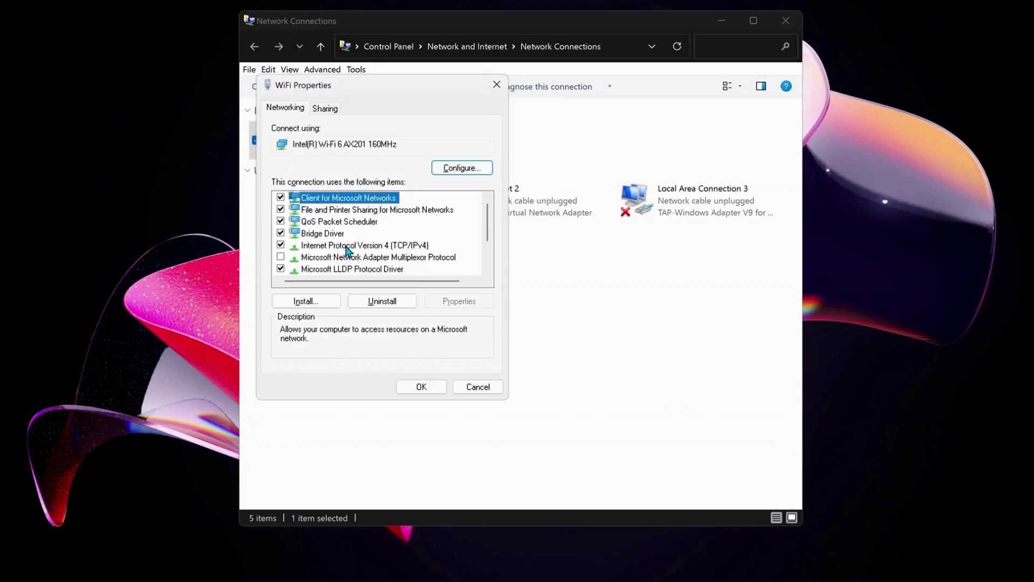
{"action": "left_click", "coordinate": [346, 246]}
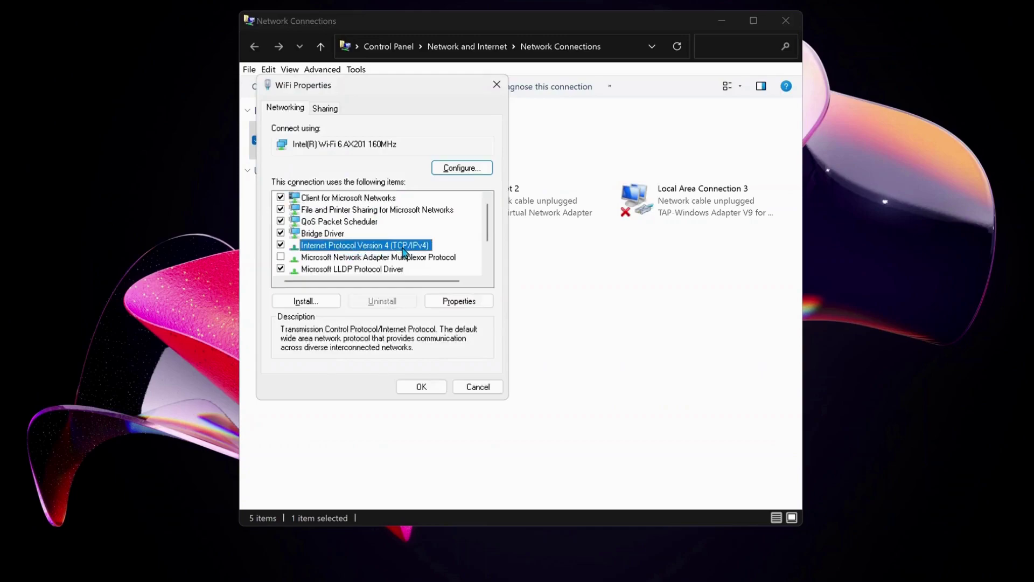
{"action": "left_click", "coordinate": [460, 300]}
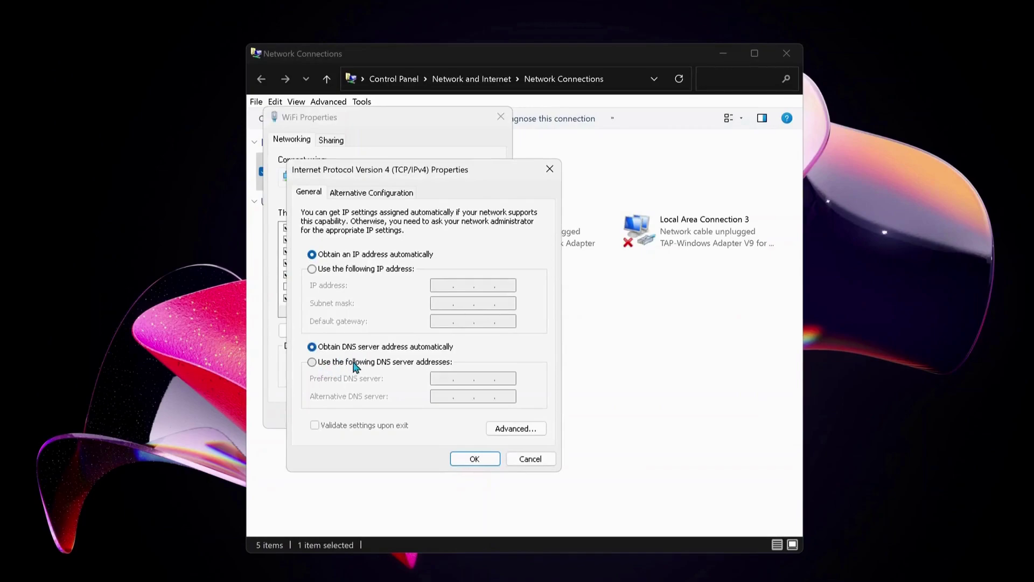
Step: Try DNS servers 8.8.8.8 and 8.8.4.4, then revert to automatic DNS and confirm
{"action": "left_click", "coordinate": [312, 362]}
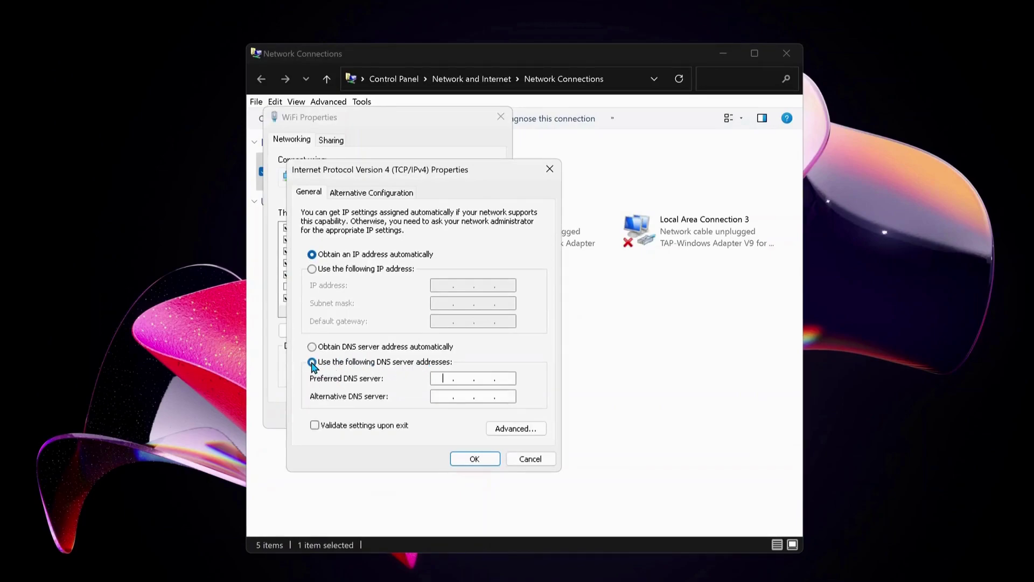
{"action": "left_click", "coordinate": [445, 380]}
{"action": "left_click", "coordinate": [441, 398]}
{"action": "type", "text": "8.8.4.4"}
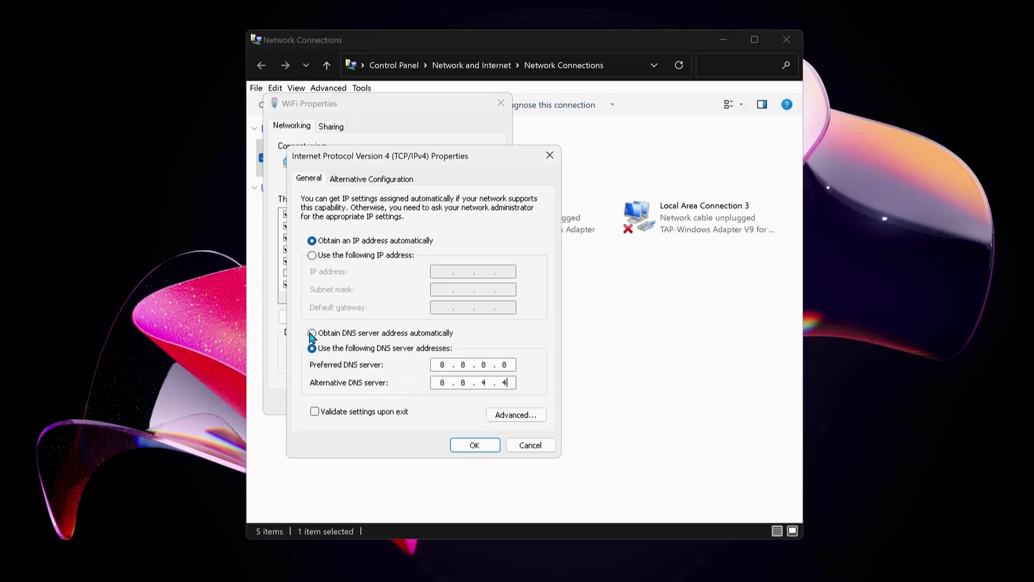
{"action": "left_click", "coordinate": [312, 334]}
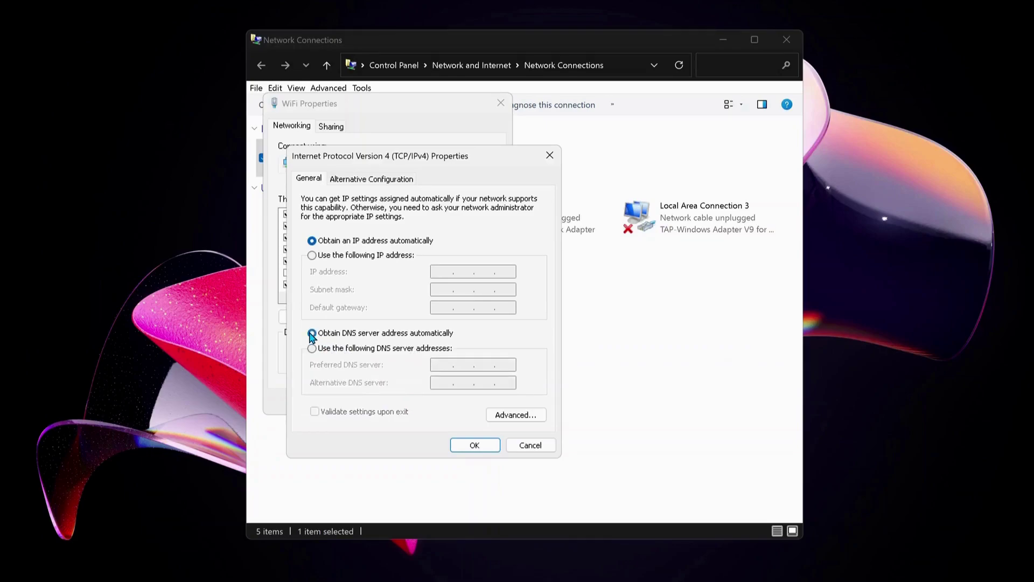
{"action": "left_click", "coordinate": [475, 445]}
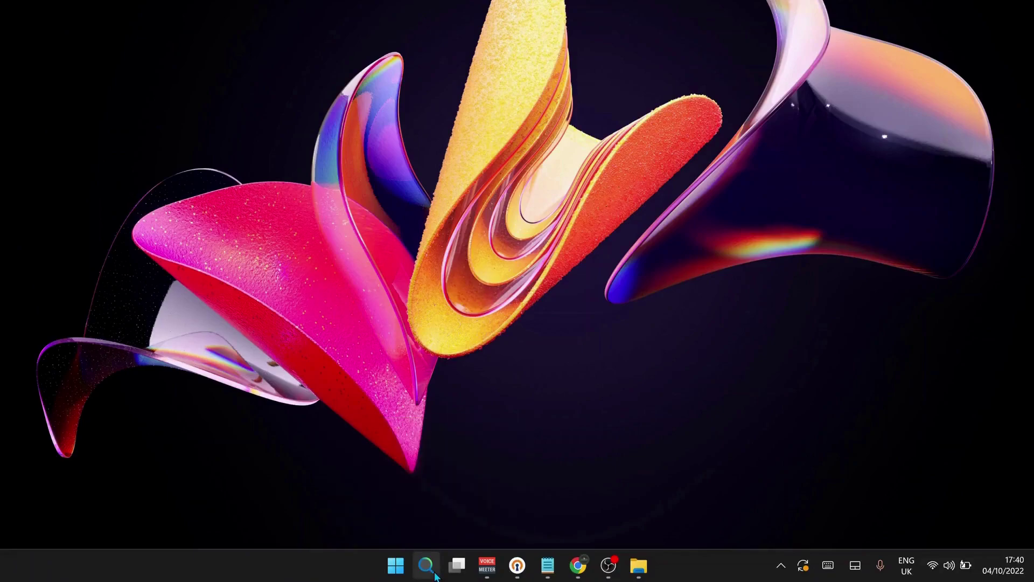
Step: Open Command Prompt as administrator and run ipconfig /flushdns
{"action": "type", "text": "cmd"}
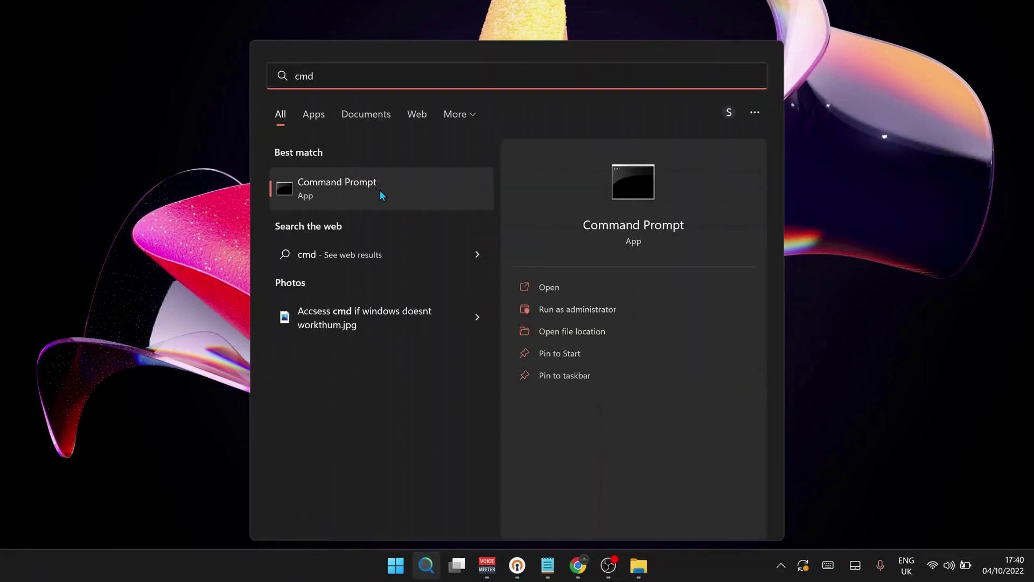
{"action": "right_click", "coordinate": [380, 190]}
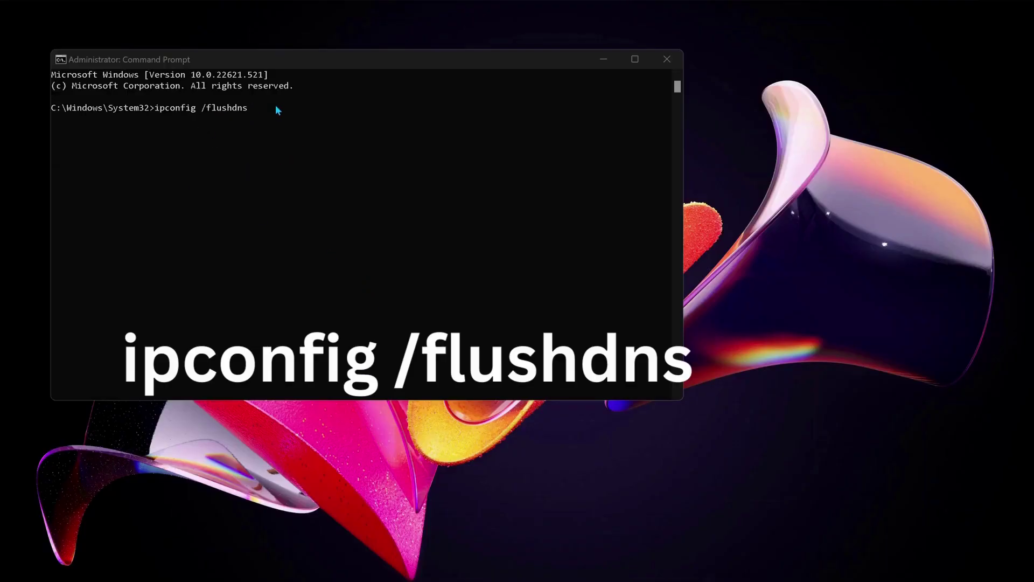
{"action": "left_click", "coordinate": [258, 112]}
{"action": "key", "text": "Return"}
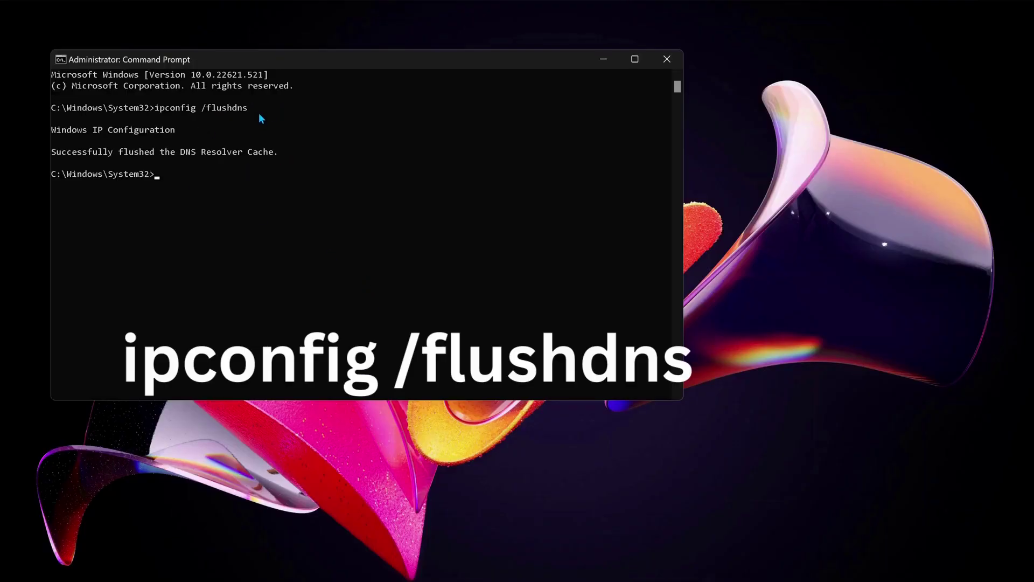